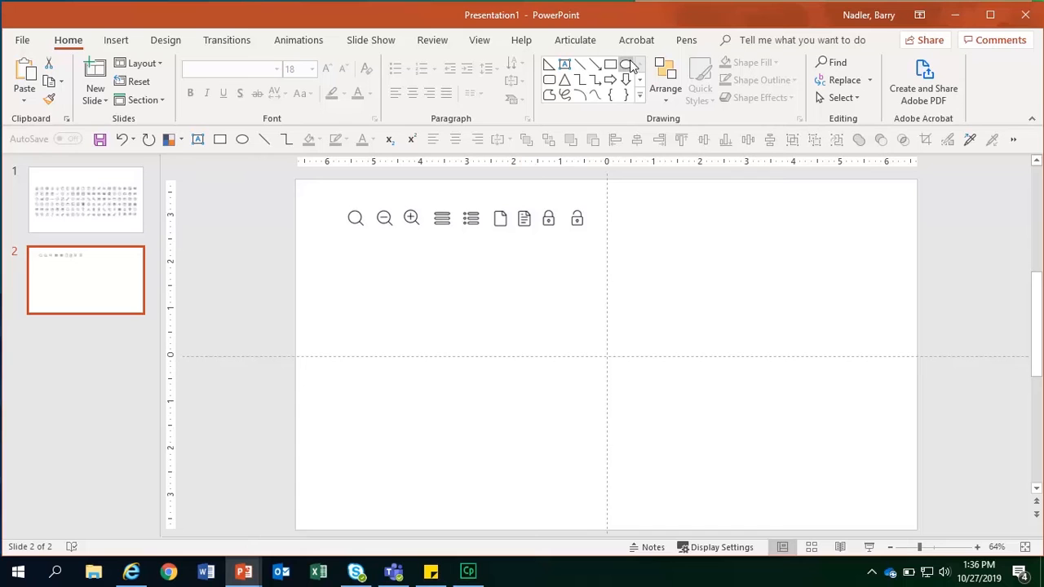
Step: Draw a circle below the row of icons and give it no fill and a black outline
left_click(625, 66)
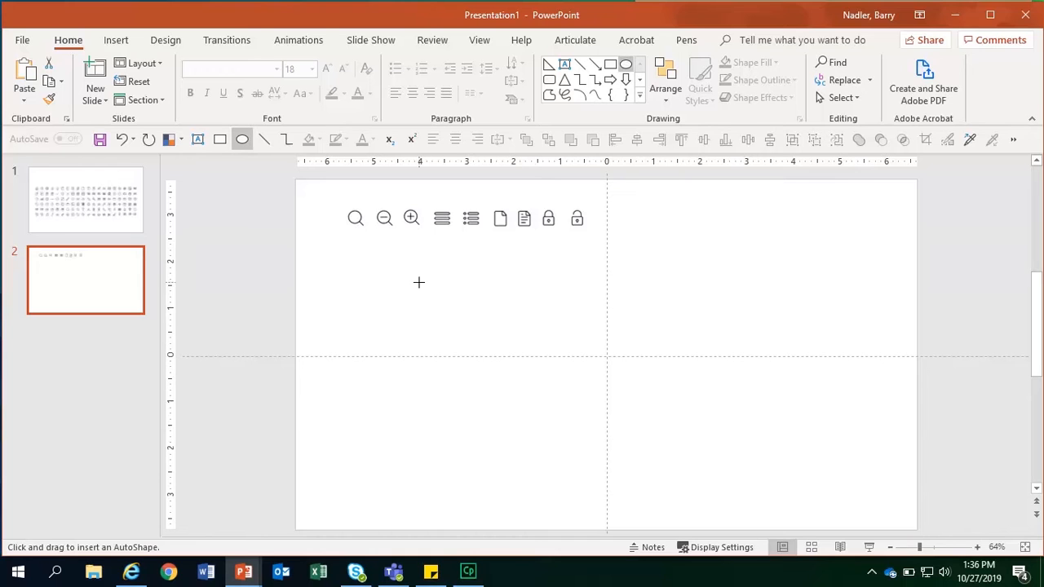
left_click_drag(412, 285, 477, 344)
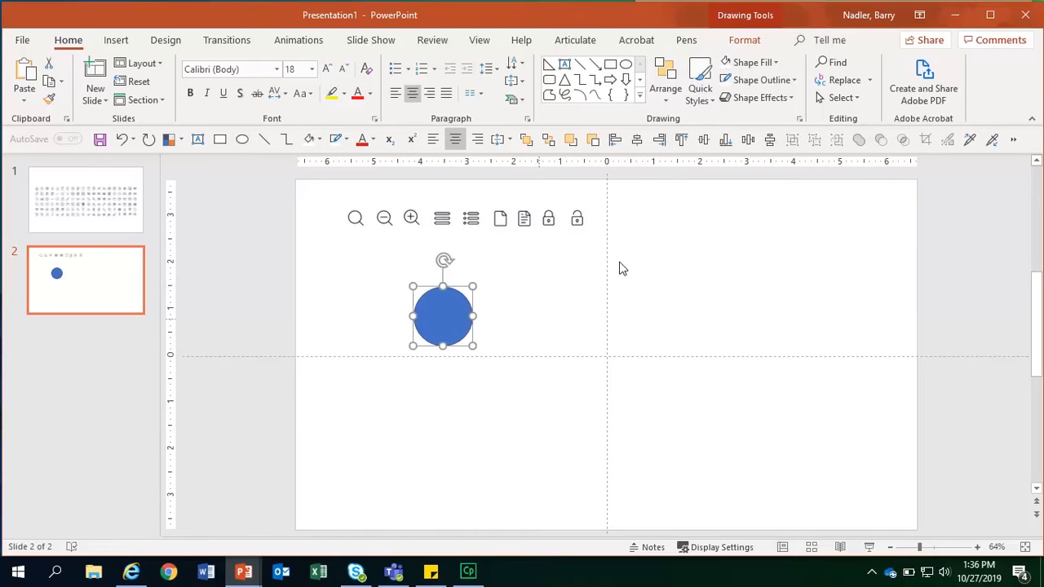
left_click(764, 67)
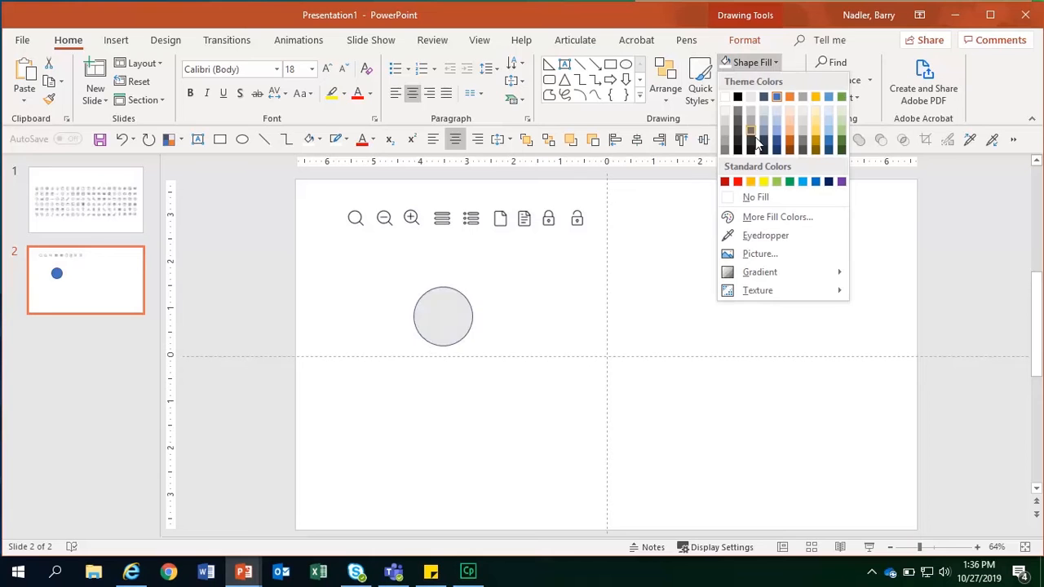
left_click(765, 203)
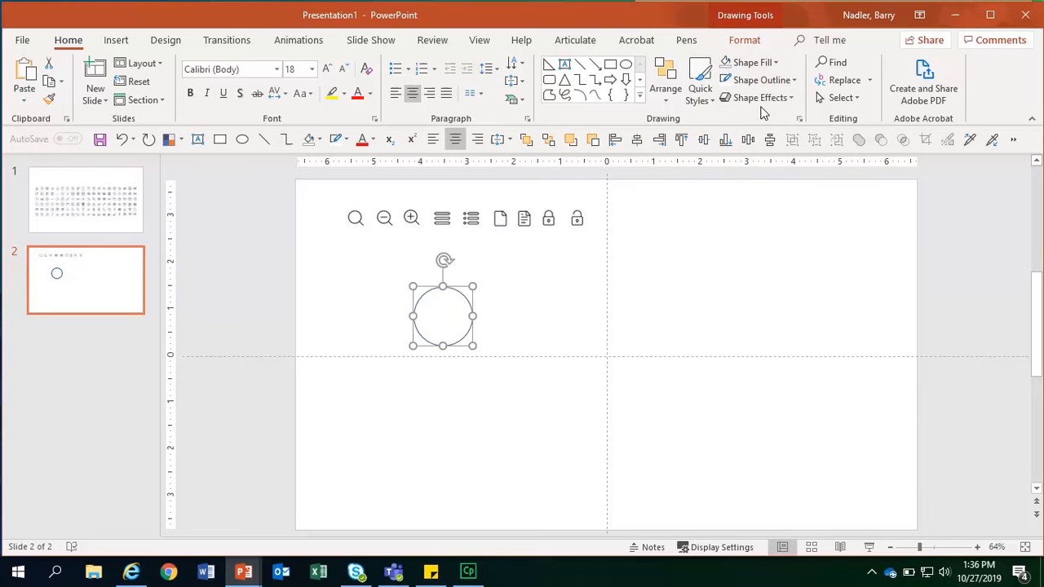
left_click(775, 82)
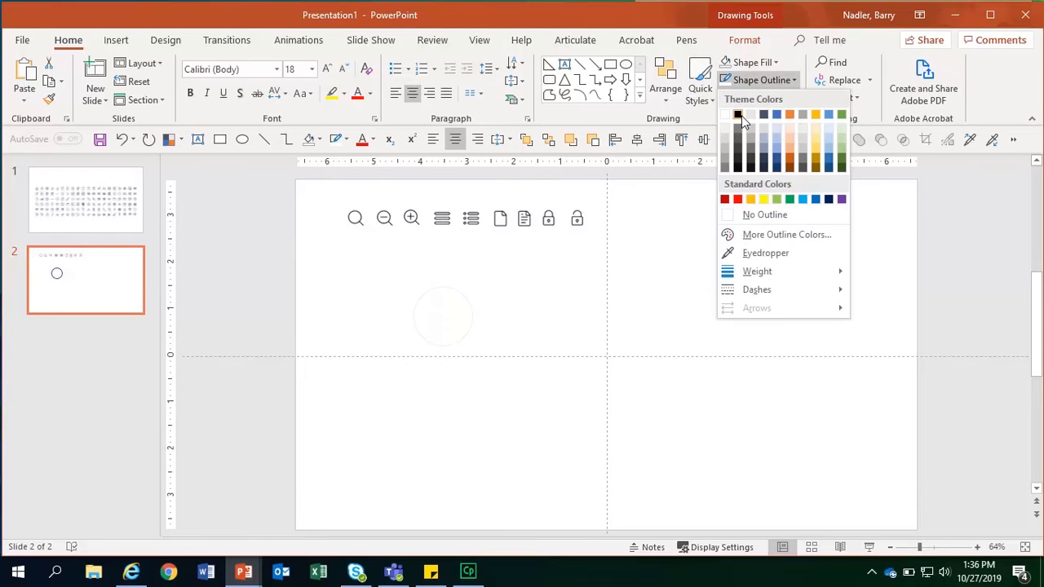
left_click(742, 121)
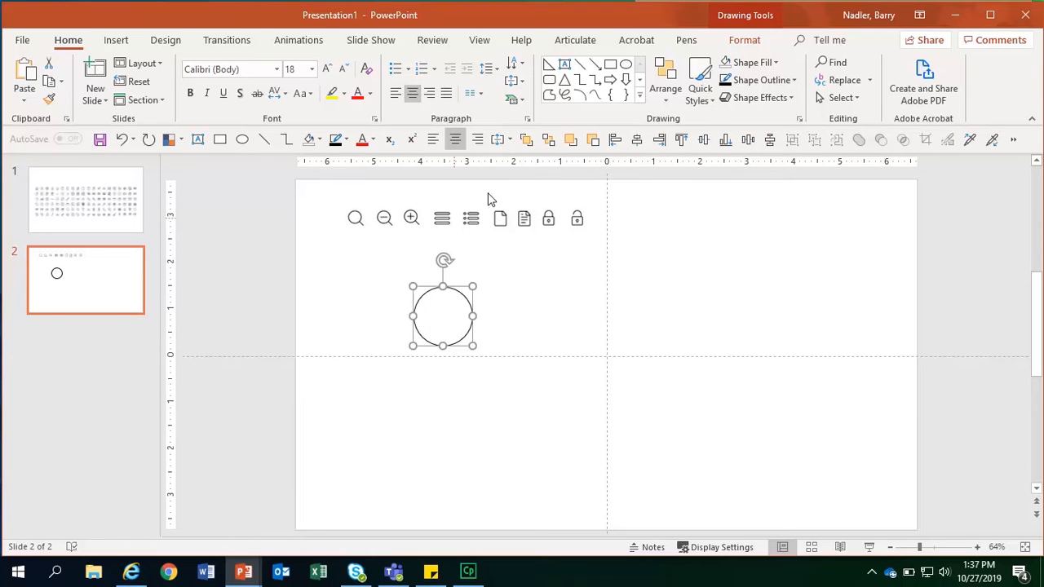
Step: Draw a short diagonal line beside the circle and colour it black
left_click(580, 63)
left_click_drag(496, 325, 537, 346)
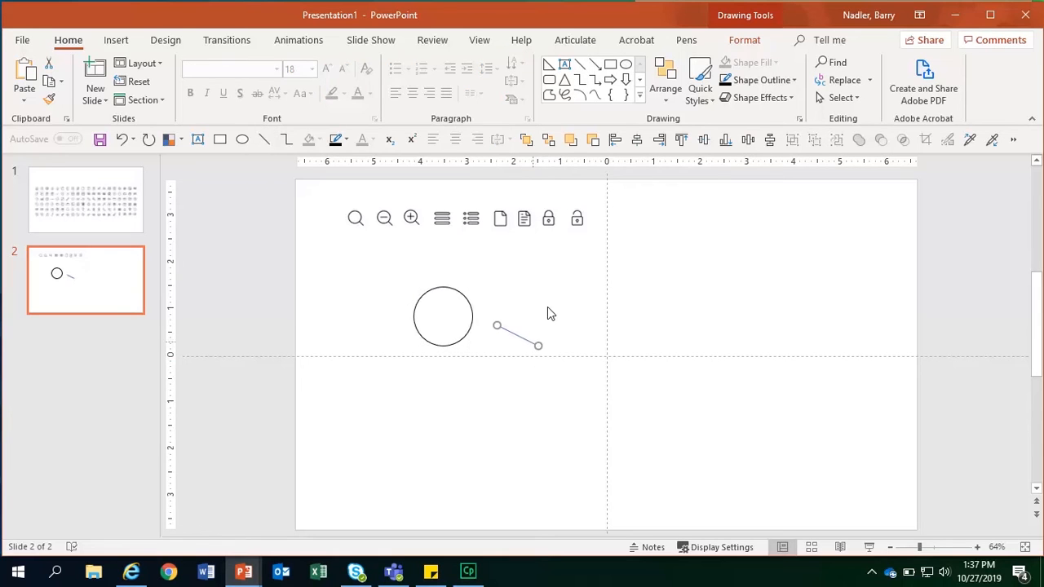
left_click(762, 82)
left_click(738, 114)
Step: Position the diagonal line against the circle's lower-right edge as a magnifying glass handle
left_click_drag(511, 334, 479, 355)
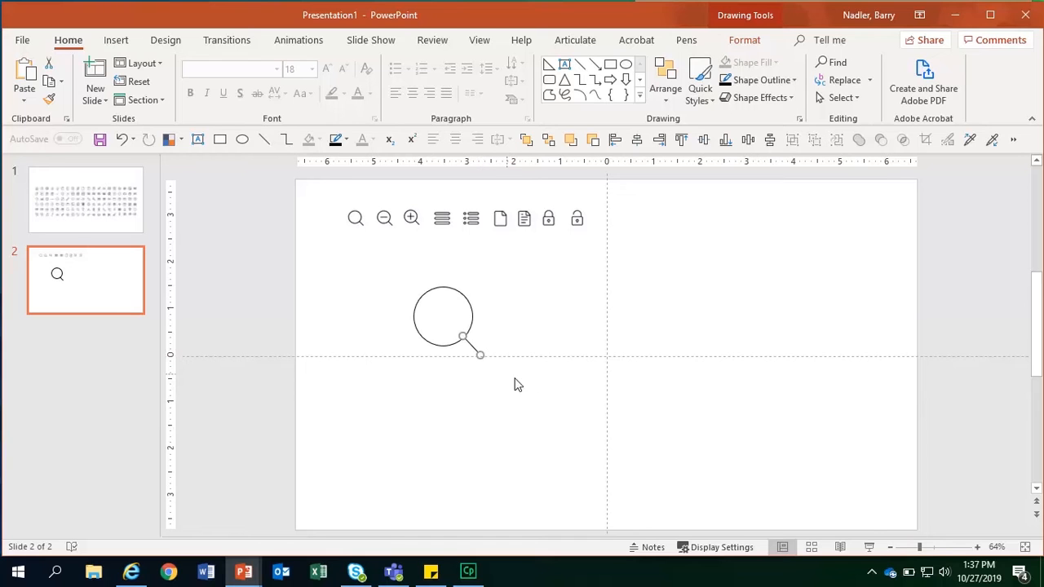
left_click(934, 555)
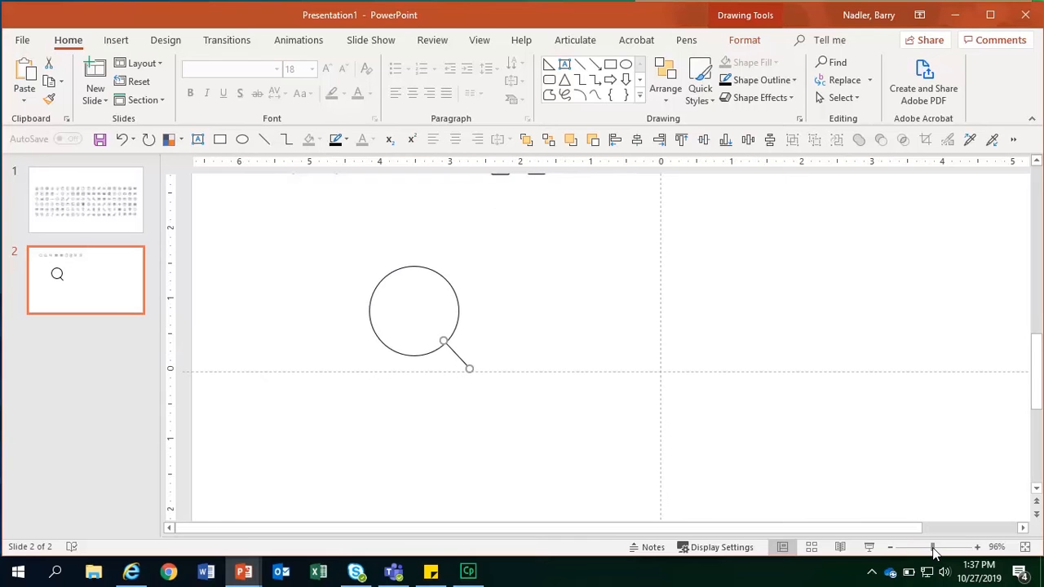
left_click(512, 363)
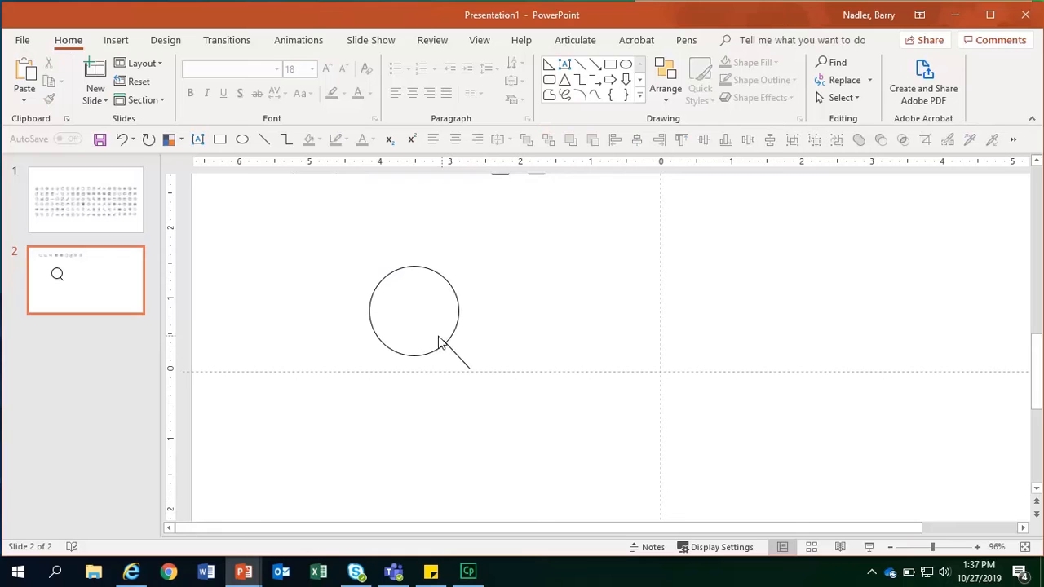
left_click_drag(447, 349, 450, 350)
left_click(497, 359)
scroll(570, 362, "up", 1)
scroll(569, 362, "up", 1)
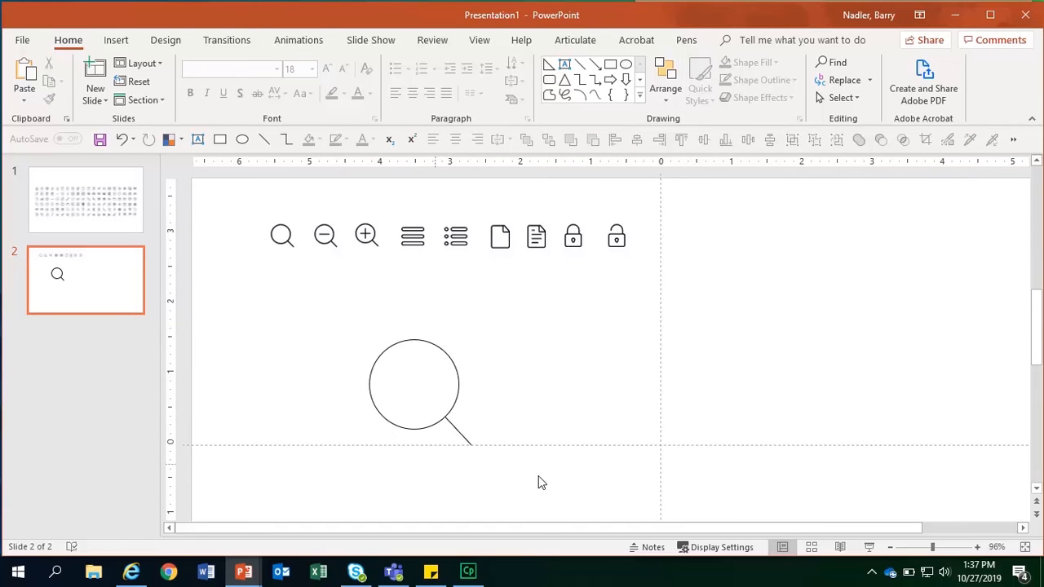
Step: Copy the handle line and place the copy horizontally in the centre of the circle as a minus sign
left_click(459, 432)
left_click_drag(471, 444, 467, 436)
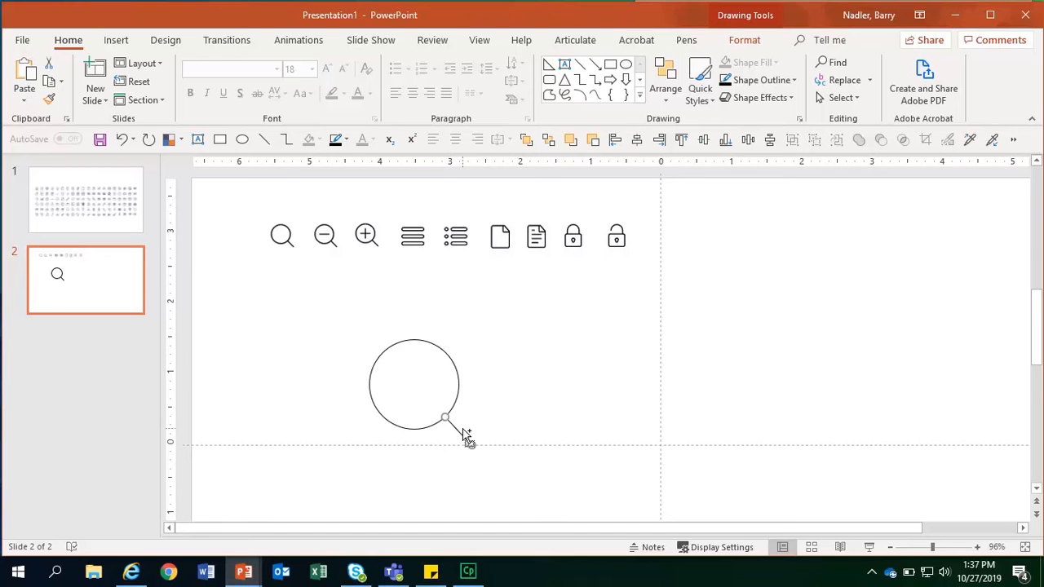
key("ctrl+v")
mouse_move(482, 453)
left_mouse_down()
mouse_move(498, 426)
mouse_move(416, 385)
left_mouse_up()
left_click_drag(416, 385, 417, 386)
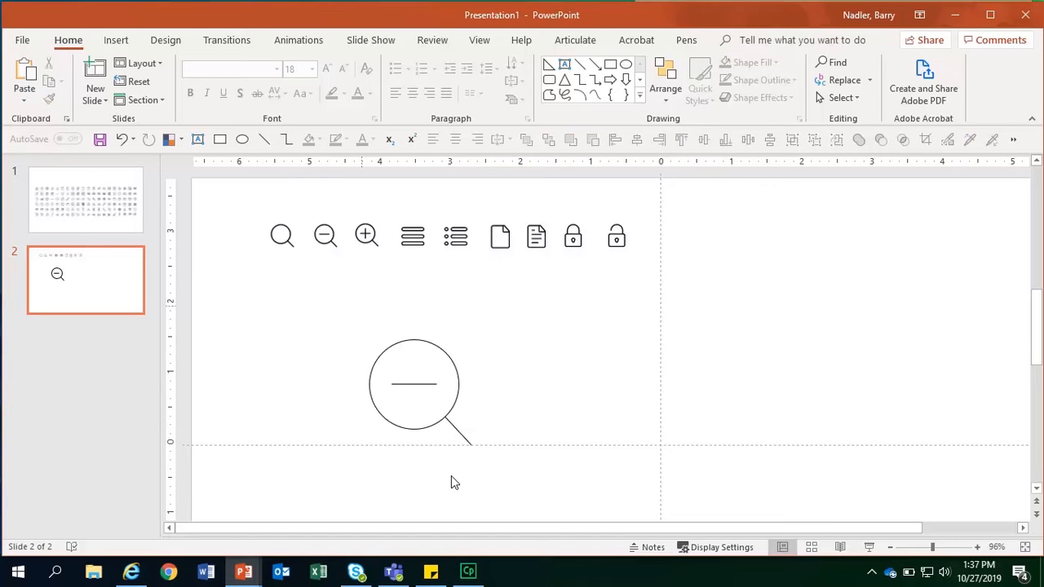
Step: Set the minus line's outline weight to 2¼ pt
left_click(414, 385)
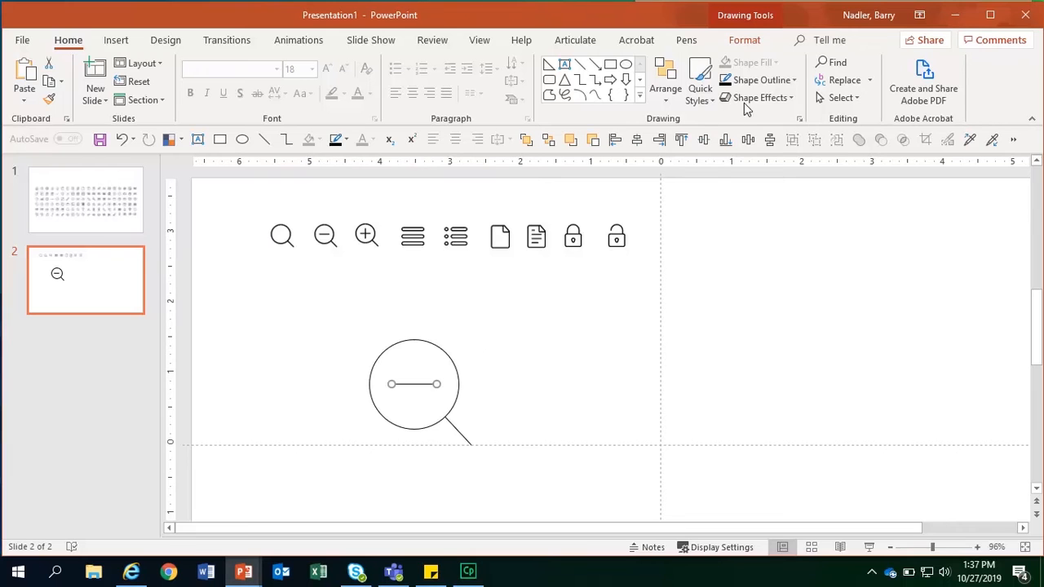
left_click(757, 81)
mouse_move(791, 270)
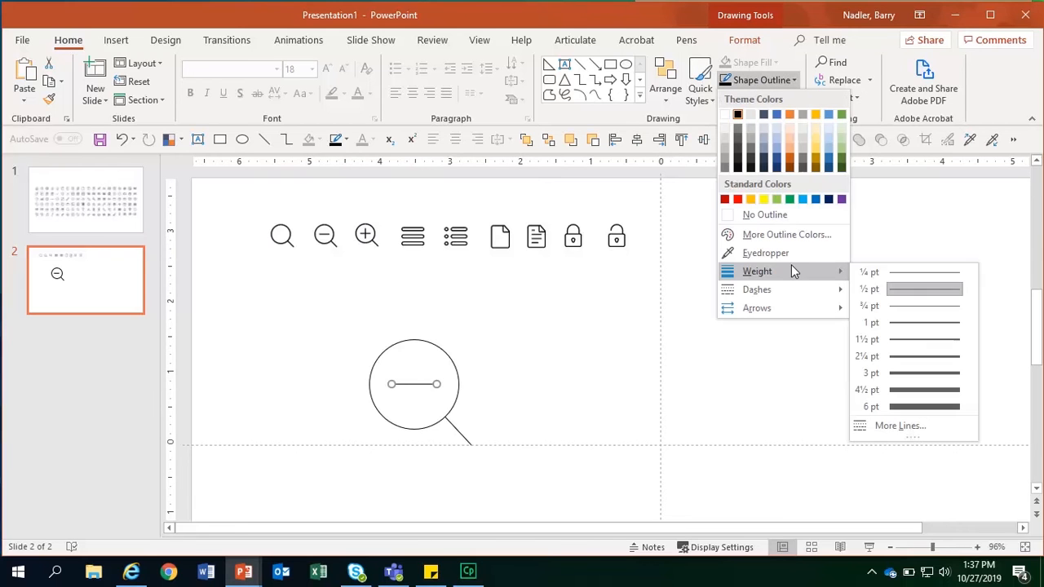
left_click(925, 355)
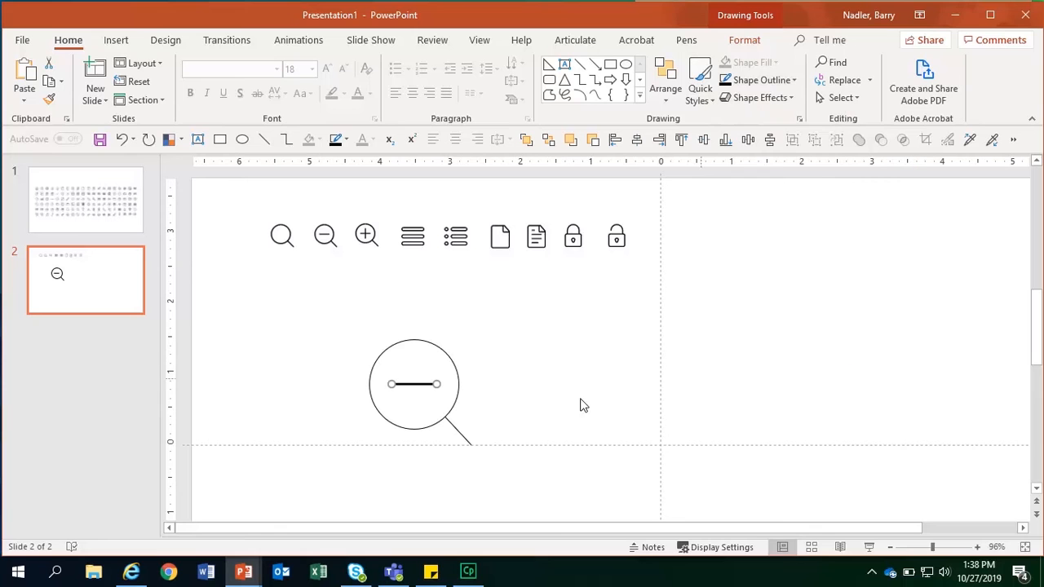
Step: Set the outline weight of both the circle and the handle to 2¼ pt
left_click(424, 427)
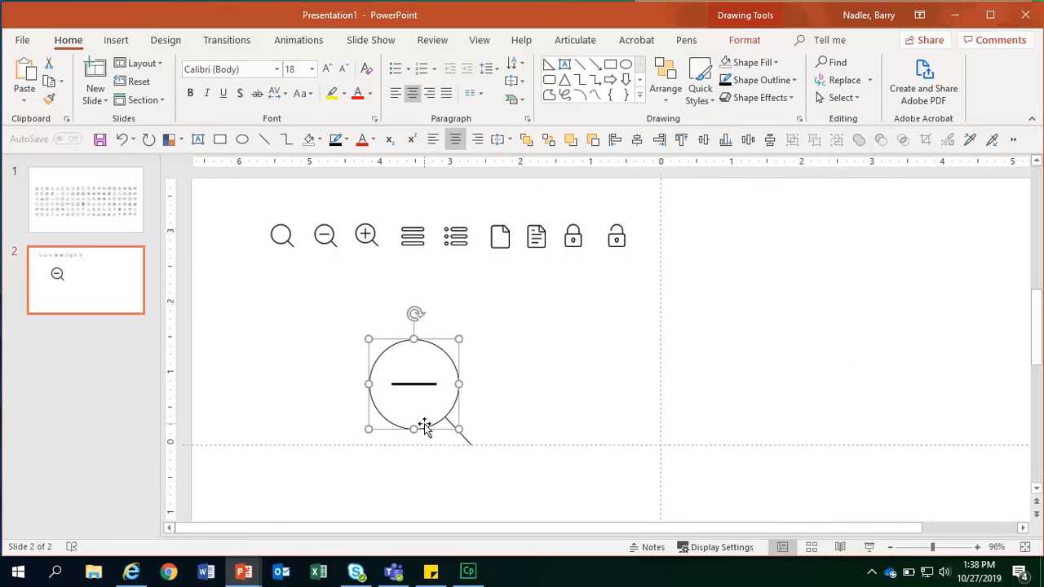
left_click(465, 439, "shift")
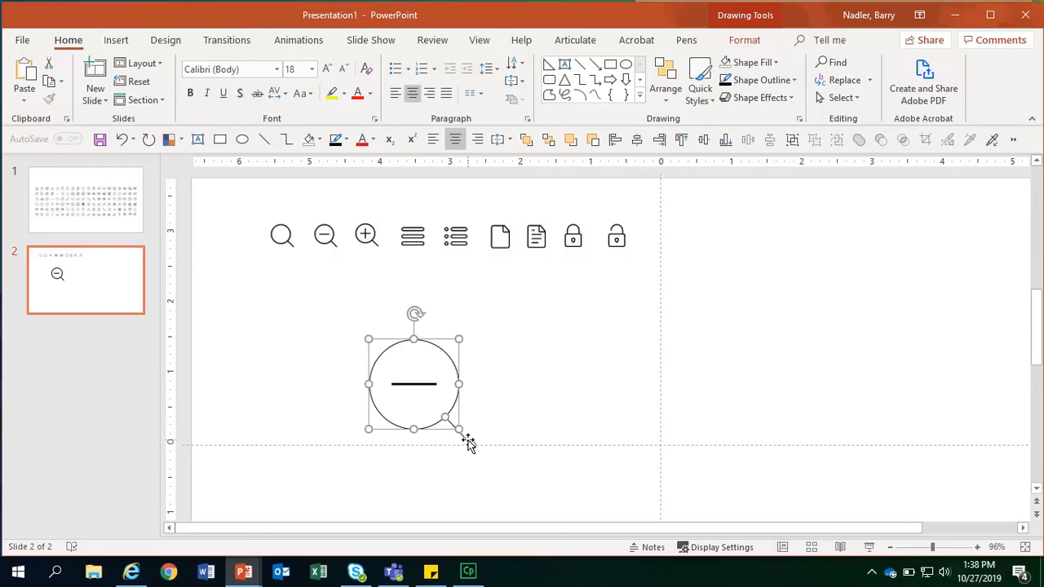
left_click(750, 97)
left_click(754, 80)
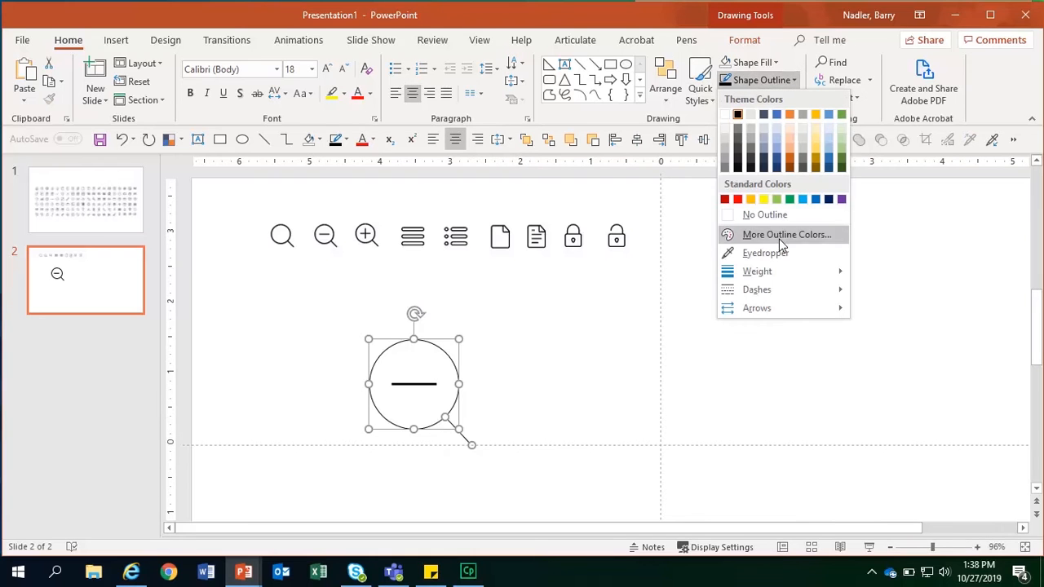
mouse_move(780, 273)
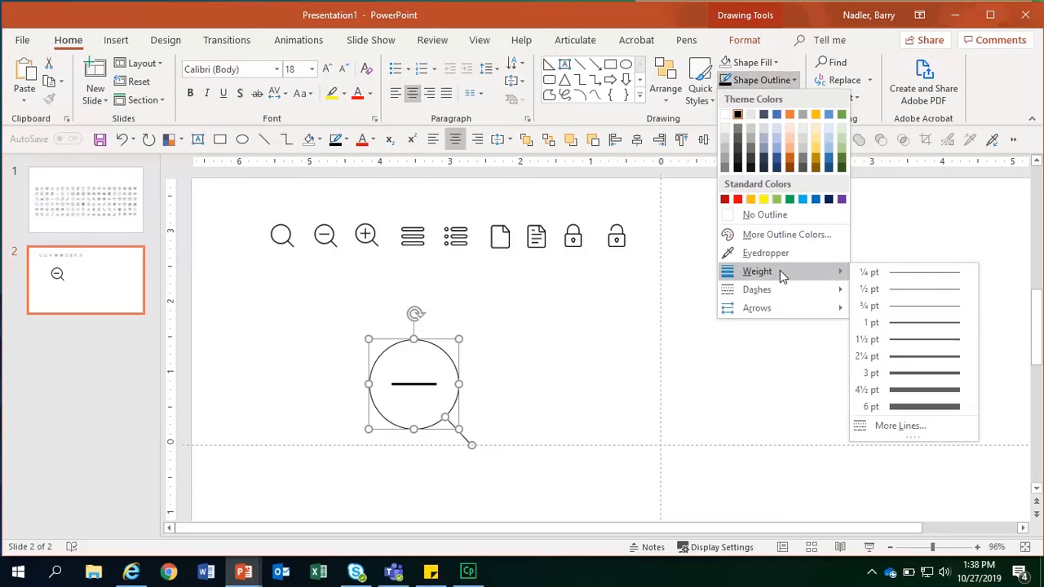
left_click(920, 356)
left_click(538, 395)
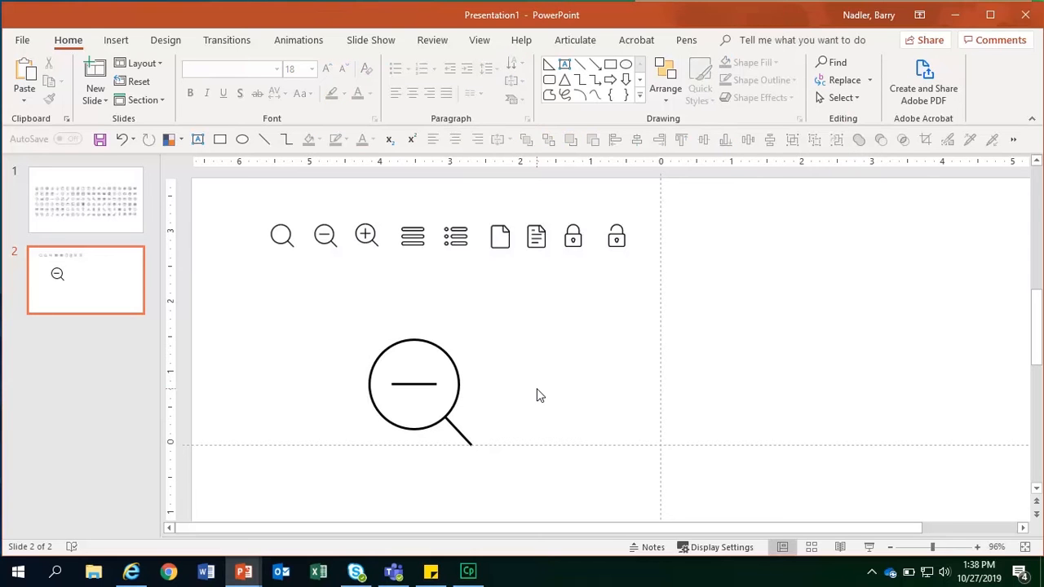
Step: Duplicate the minus line, rotate the copy left 90°, and centre it over the original to form a plus sign
left_click(415, 384)
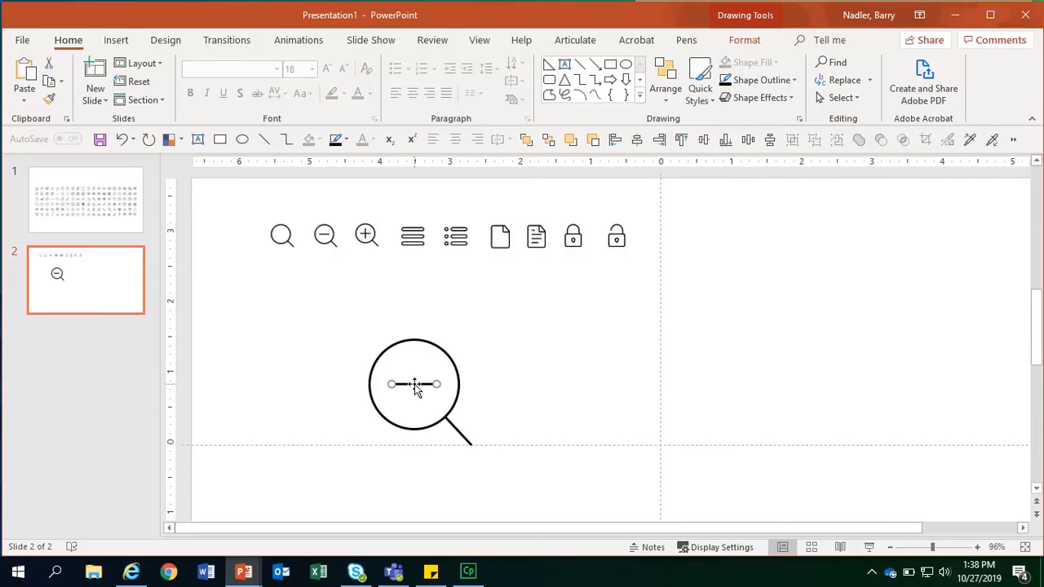
key("ctrl+d")
left_click(760, 43)
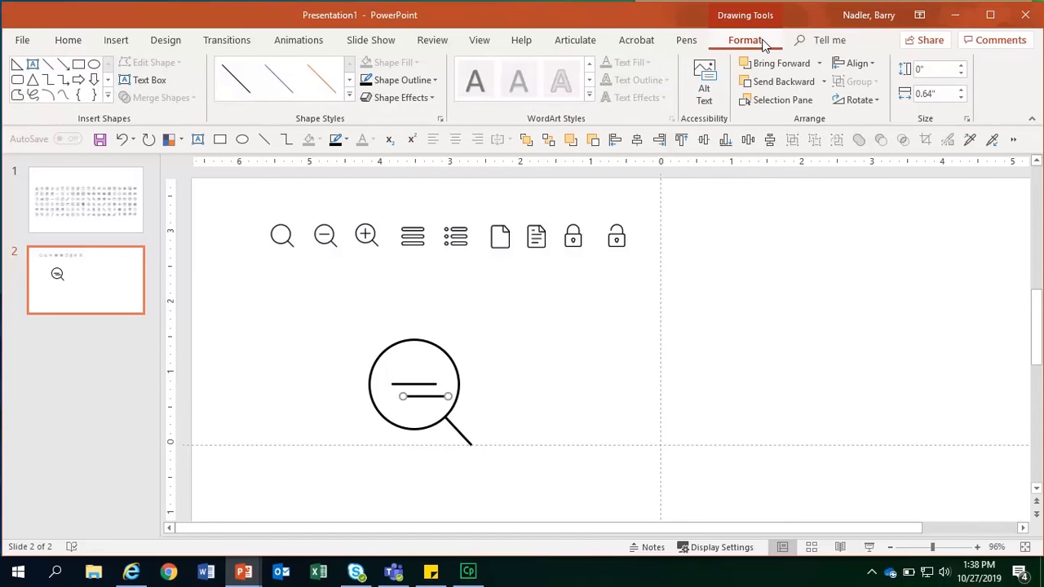
left_click(859, 100)
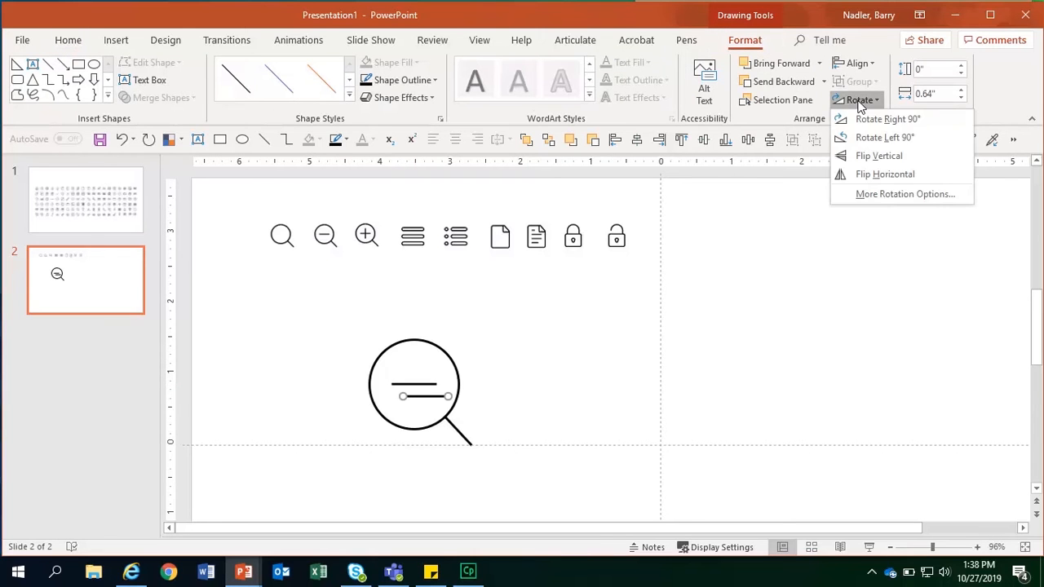
left_click(874, 138)
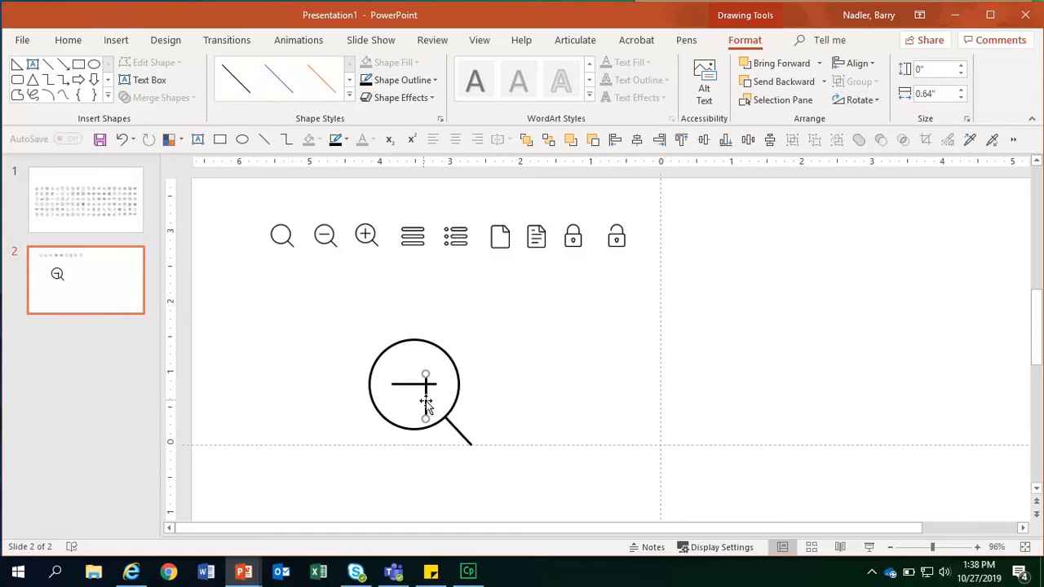
left_click_drag(425, 401, 414, 390)
left_click(505, 396)
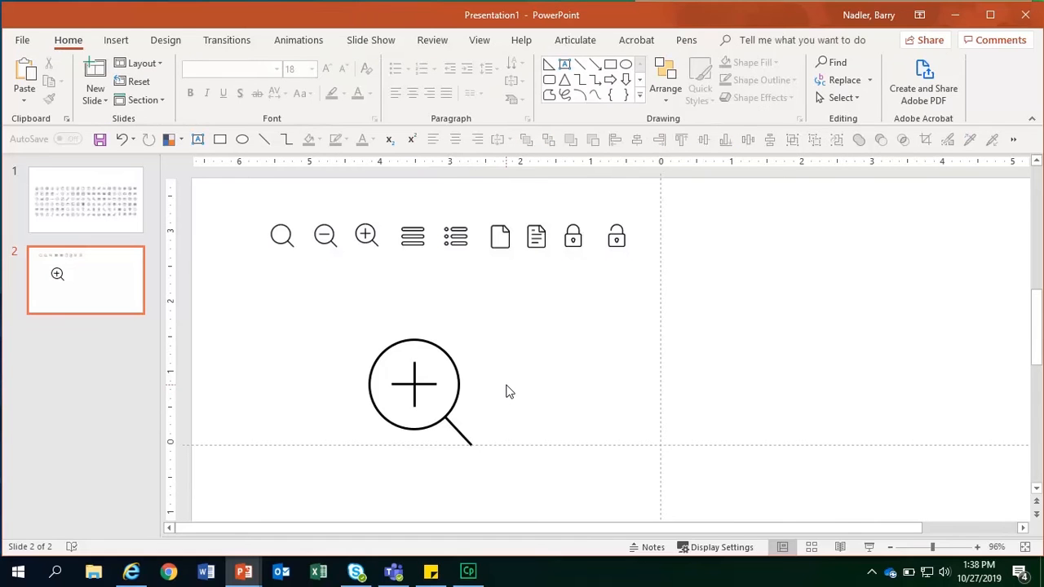
Step: Group the circle, handle and both plus lines into one object
mouse_move(336, 300)
left_mouse_down()
mouse_move(621, 580)
mouse_move(589, 501)
left_mouse_up()
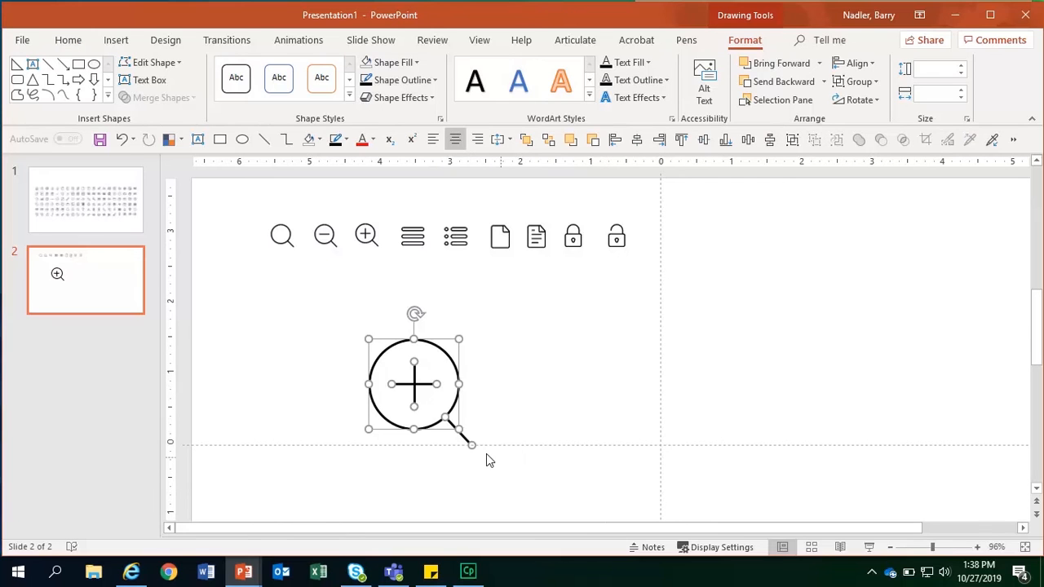
right_click(425, 423)
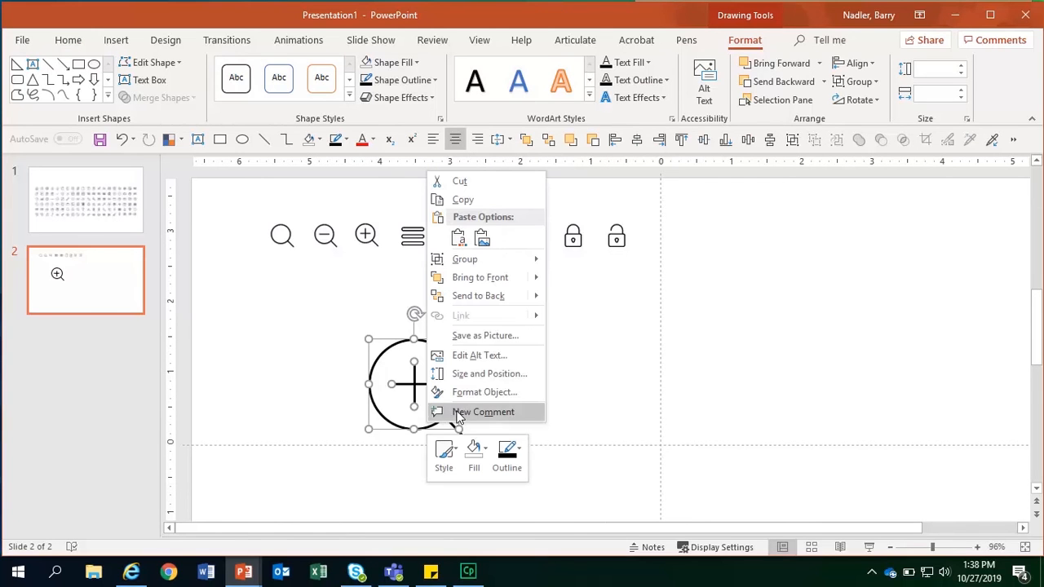
mouse_move(483, 261)
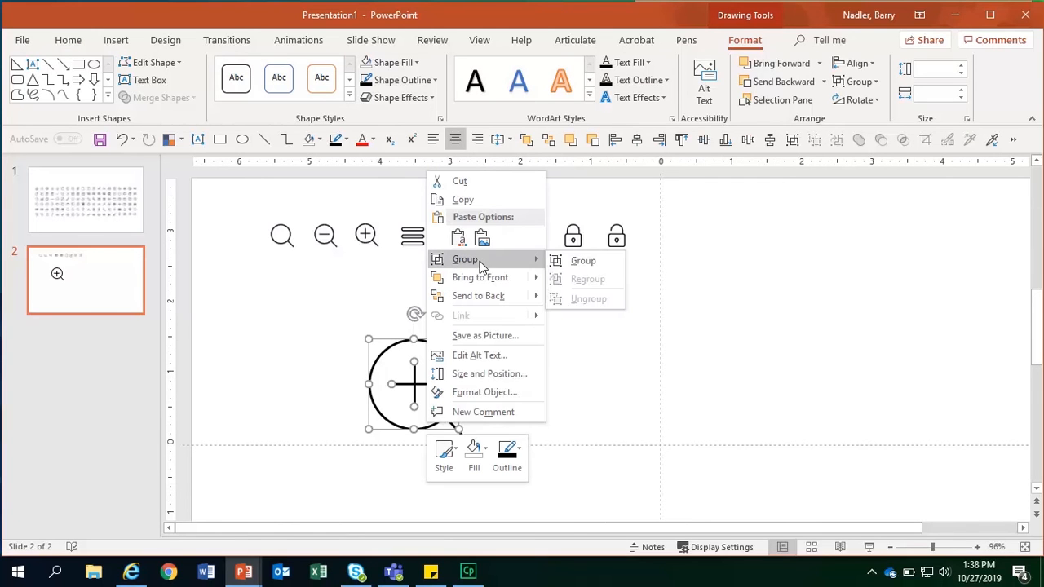
left_click(571, 267)
left_click(519, 406)
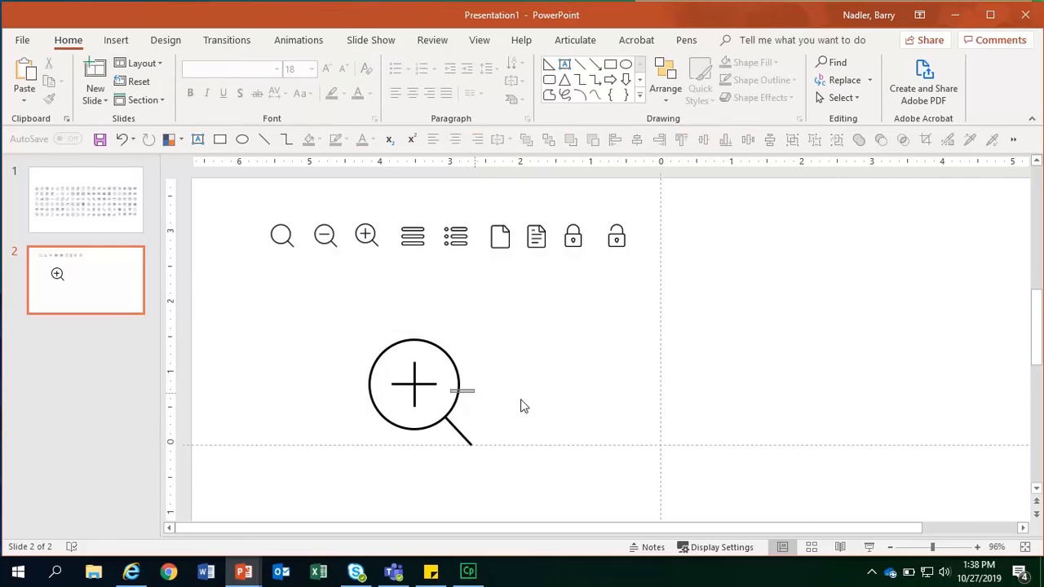
Step: Shrink the grouped magnifying glass to less than half its size and place it just below the icon row
mouse_move(459, 407)
left_mouse_down()
mouse_move(568, 414)
mouse_move(468, 394)
mouse_move(422, 368)
mouse_move(445, 393)
left_mouse_up()
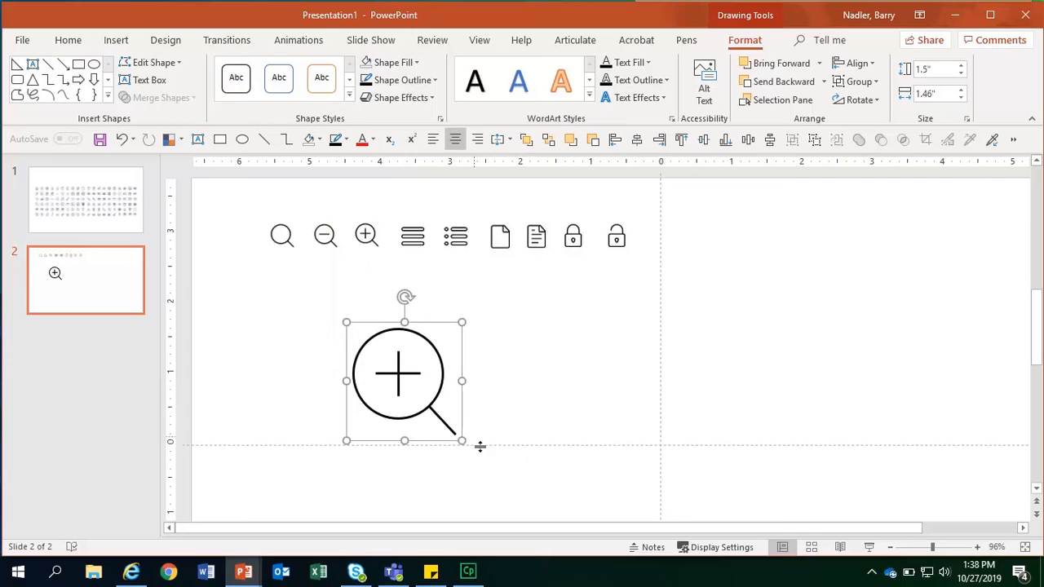
left_click_drag(458, 439, 334, 315)
left_click(436, 380)
left_click(435, 354)
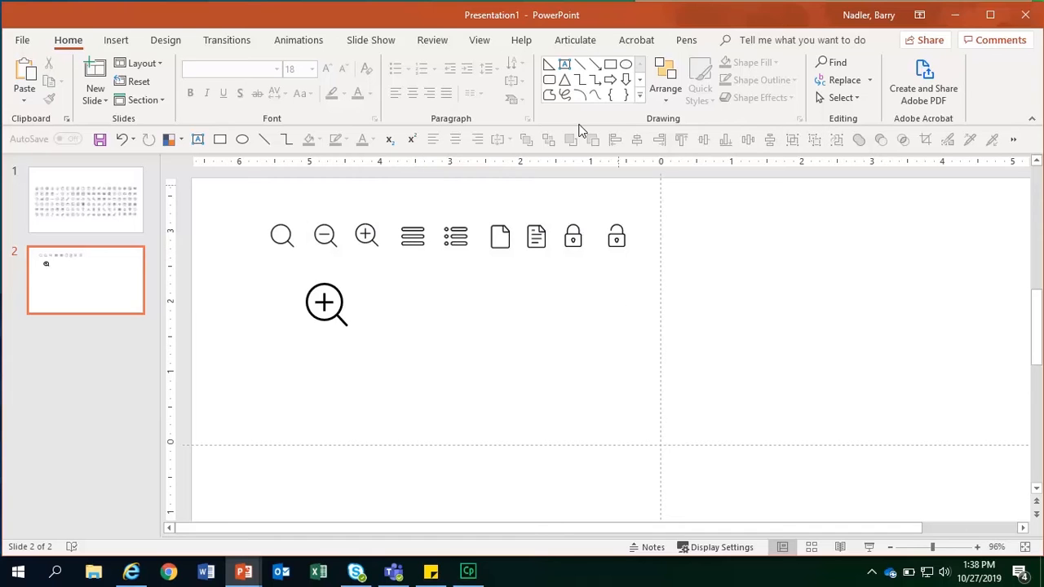
Step: Draw a long, thin rounded rectangle beside the magnifying glass and round its ends fully
left_click(549, 81)
mouse_move(389, 283)
left_mouse_down()
mouse_move(527, 318)
mouse_move(537, 305)
mouse_move(526, 306)
left_mouse_up()
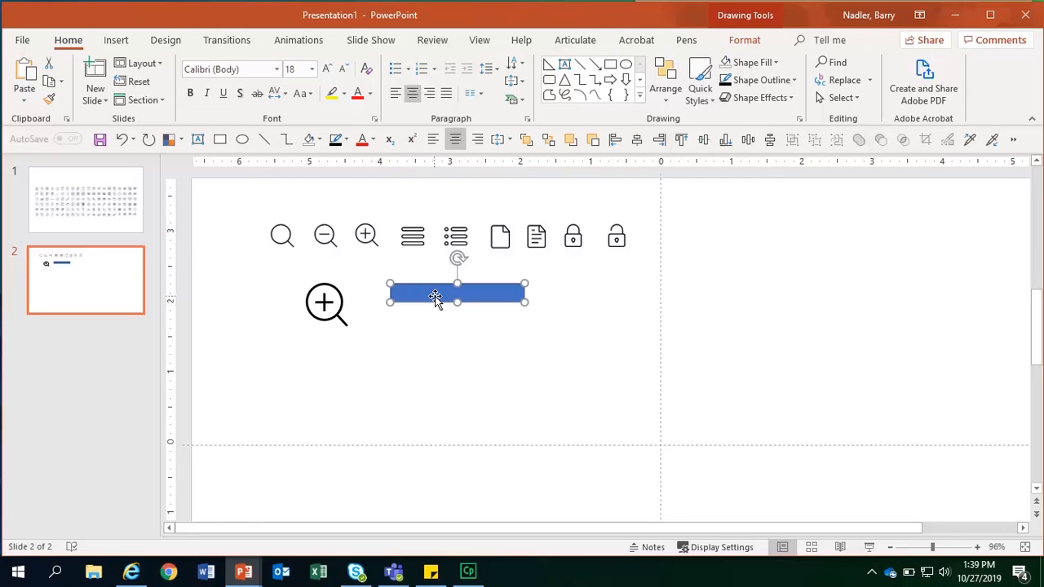
left_click(946, 547)
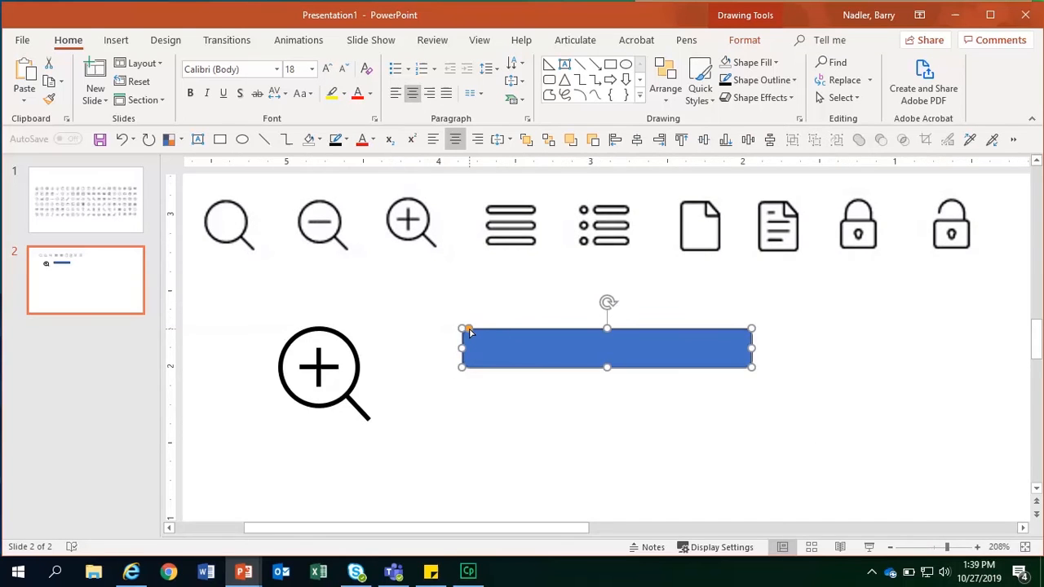
left_click_drag(469, 330, 500, 335)
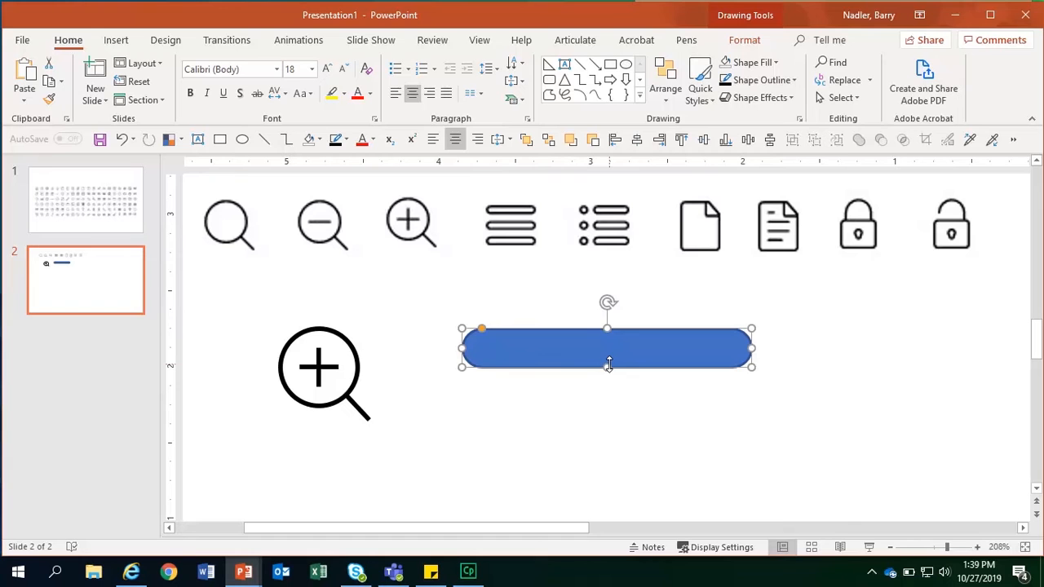
Step: Give the rounded bar no fill and a black outline, and shrink it to about 1.31" wide and 0.13" high
left_click(775, 63)
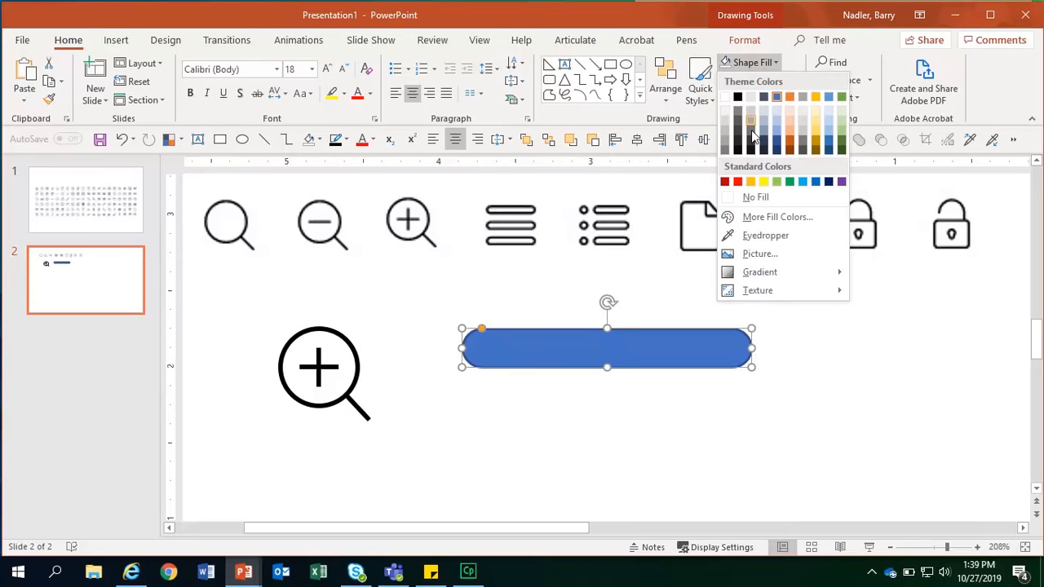
left_click(753, 198)
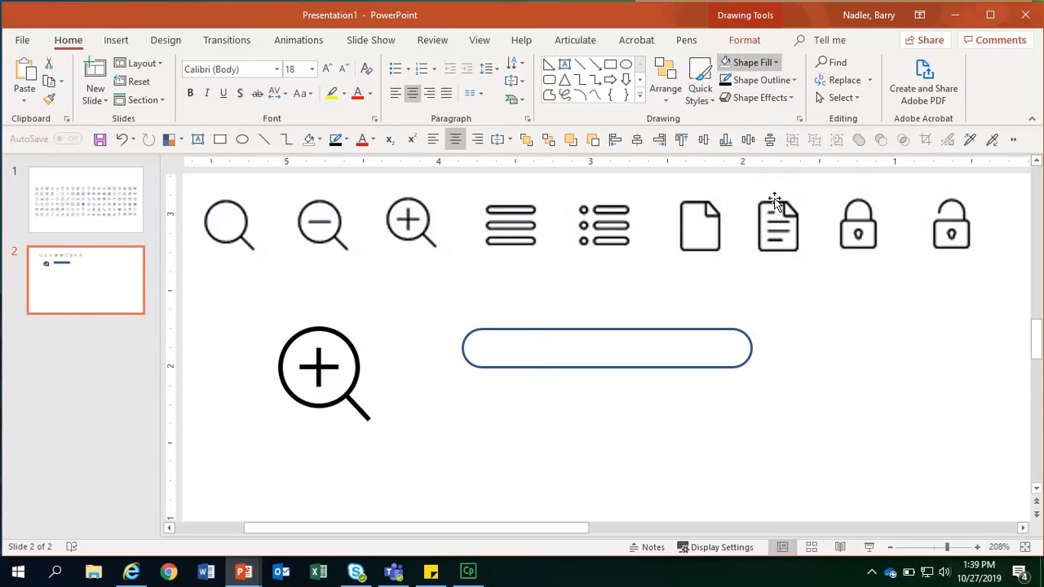
left_click(725, 79)
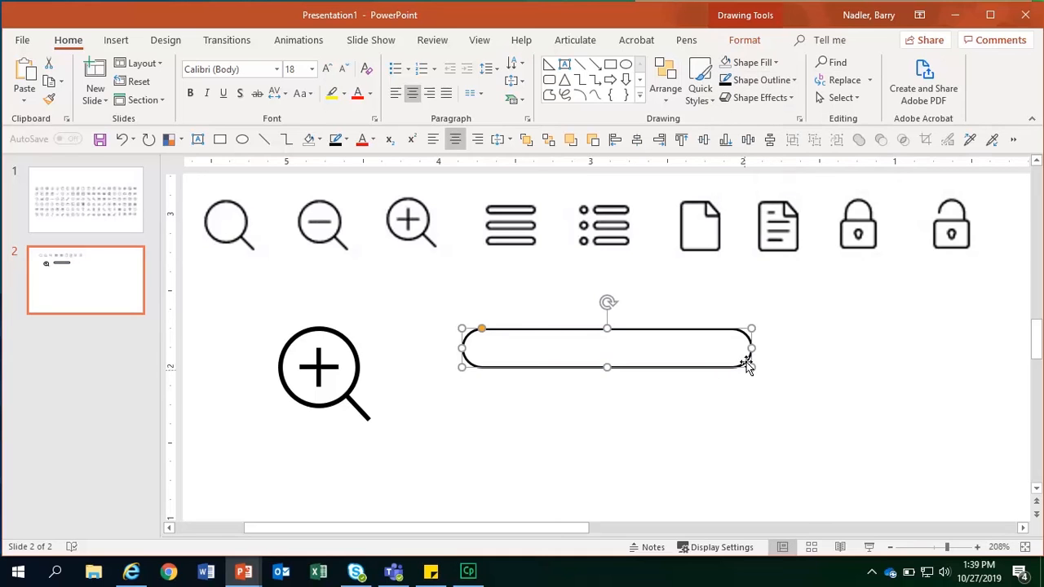
left_click_drag(752, 351, 662, 349)
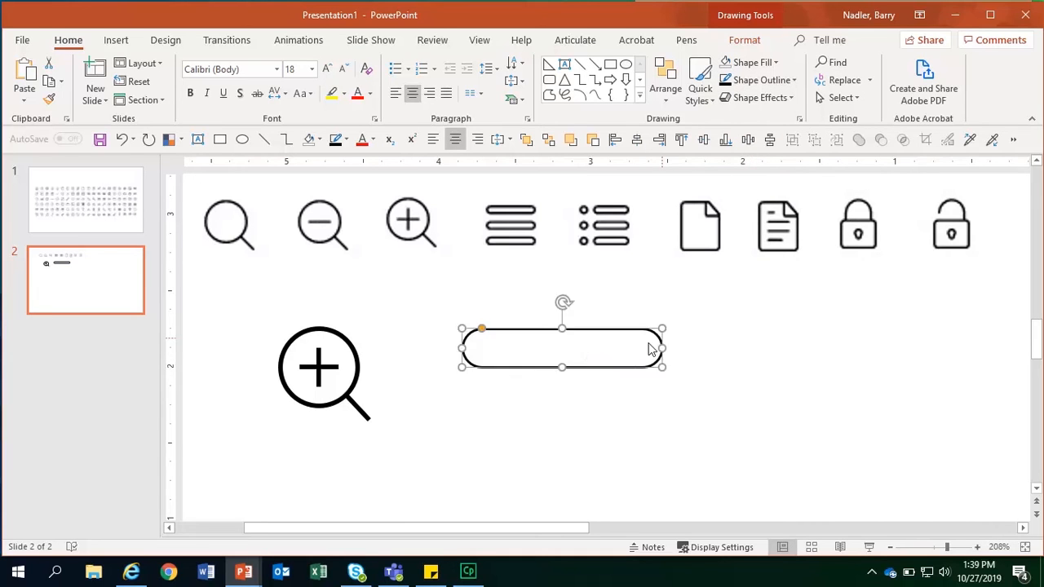
left_click_drag(562, 367, 562, 350)
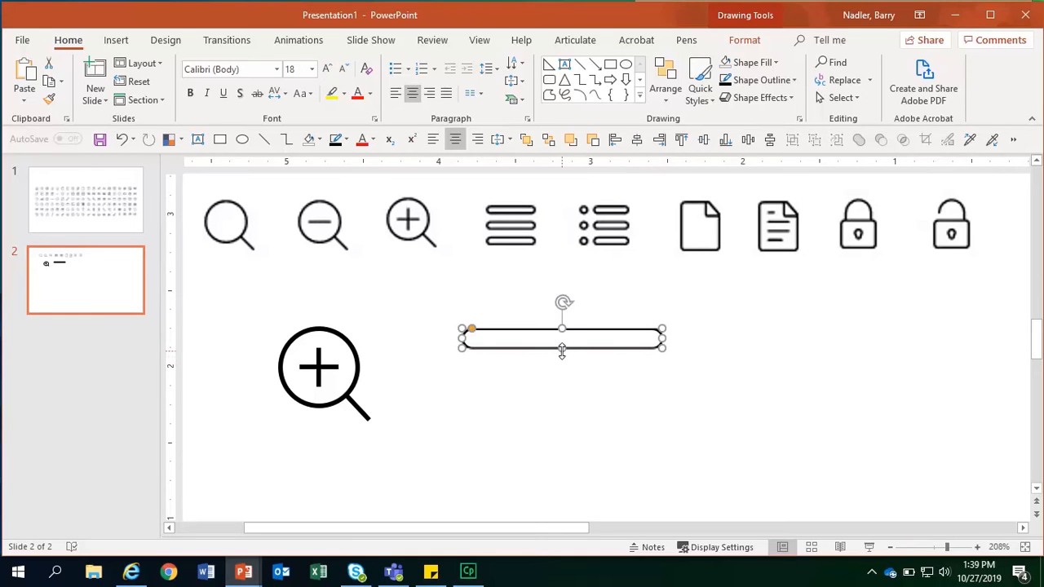
Step: Duplicate the rounded bar twice and stack the two copies roughly beneath the original with small gaps between them
key("ctrl+d")
key("ctrl+d")
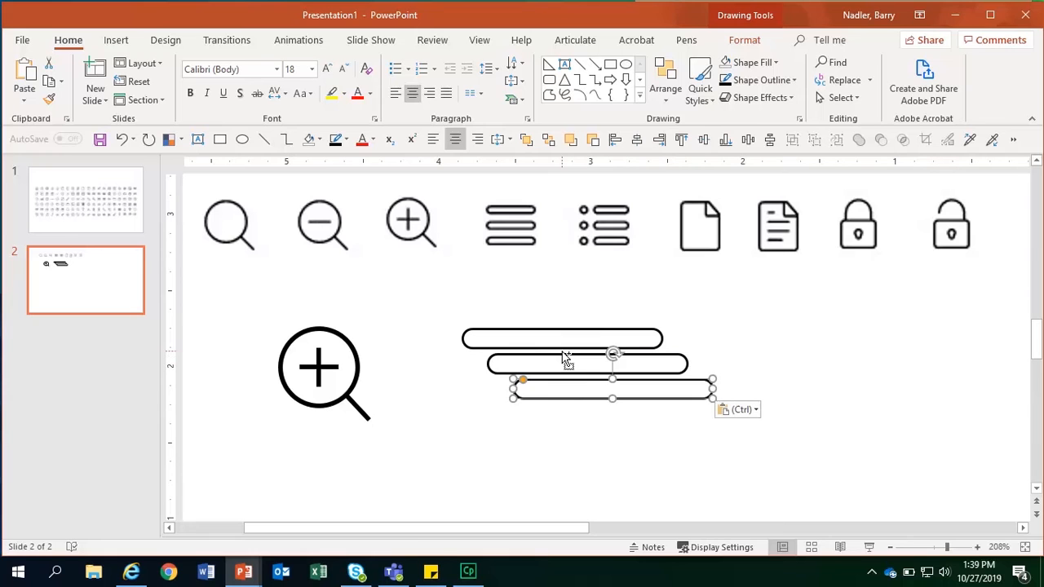
left_click_drag(578, 400, 536, 403)
left_click(539, 366)
left_click_drag(539, 366, 514, 375)
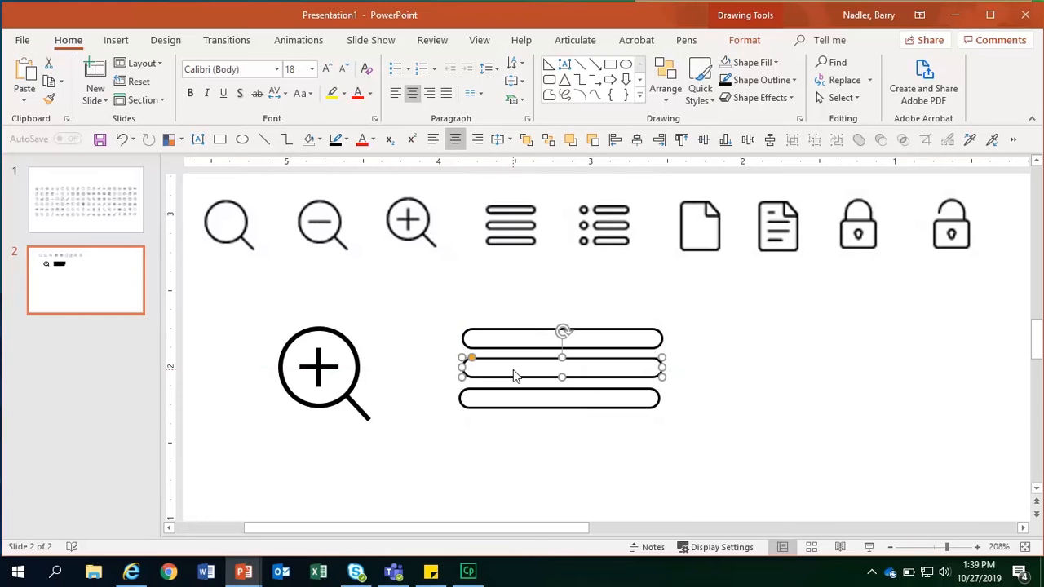
Step: Left-align the three rounded bars with each other and distribute them vertically at equal spacing
left_click_drag(678, 429, 425, 295)
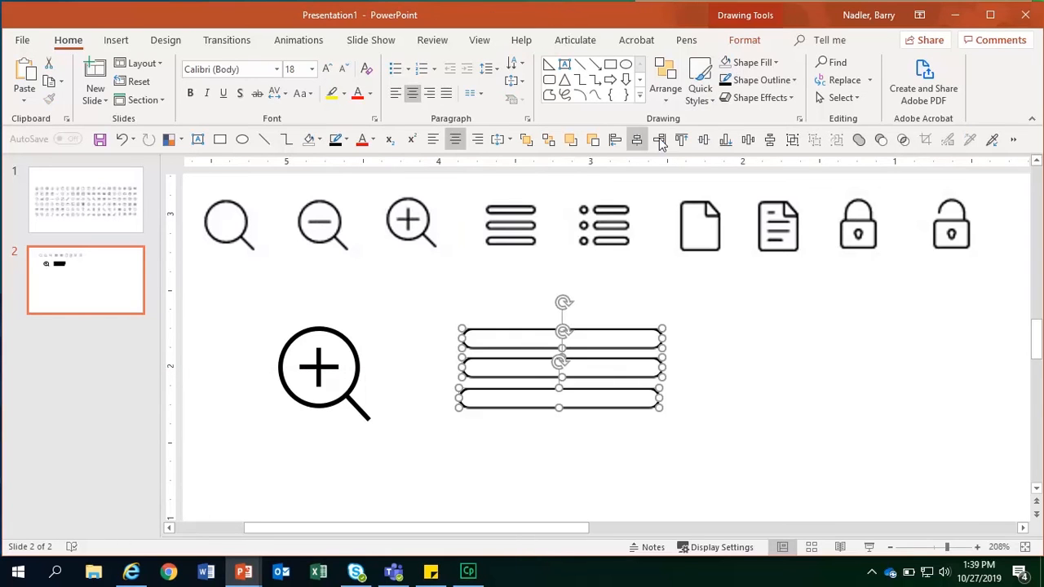
left_click(748, 45)
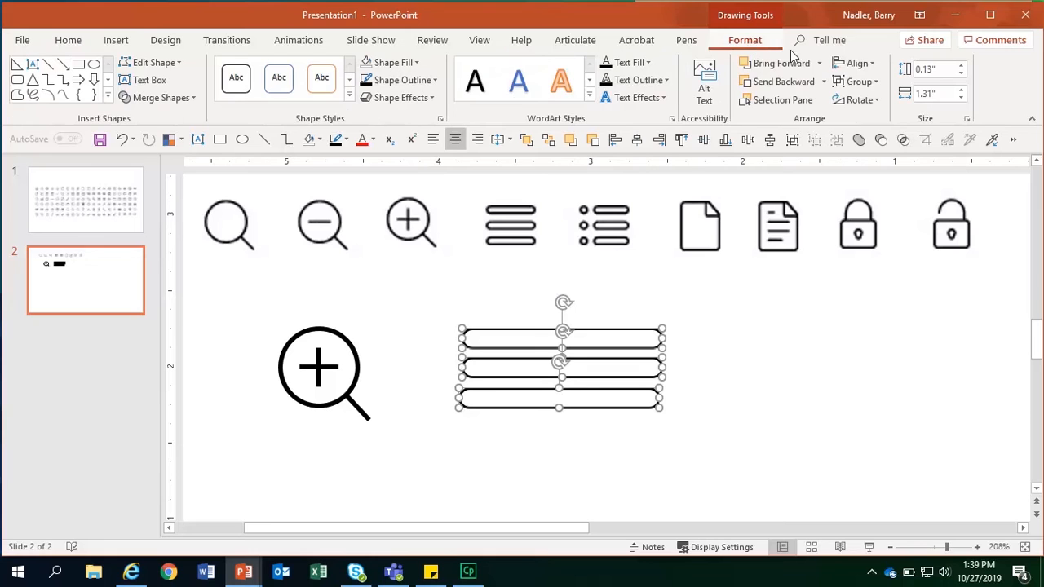
left_click(852, 65)
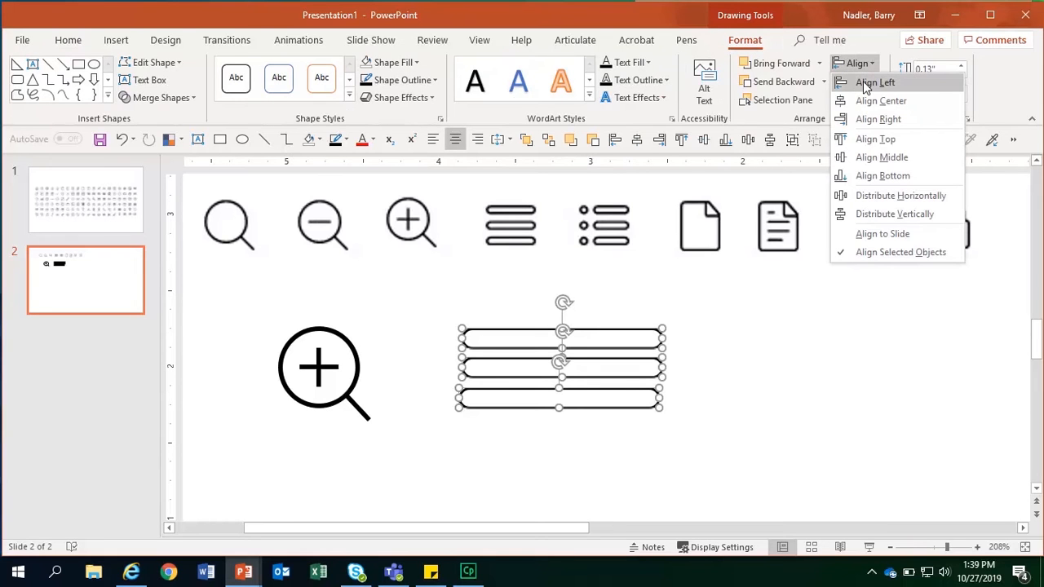
left_click(866, 85)
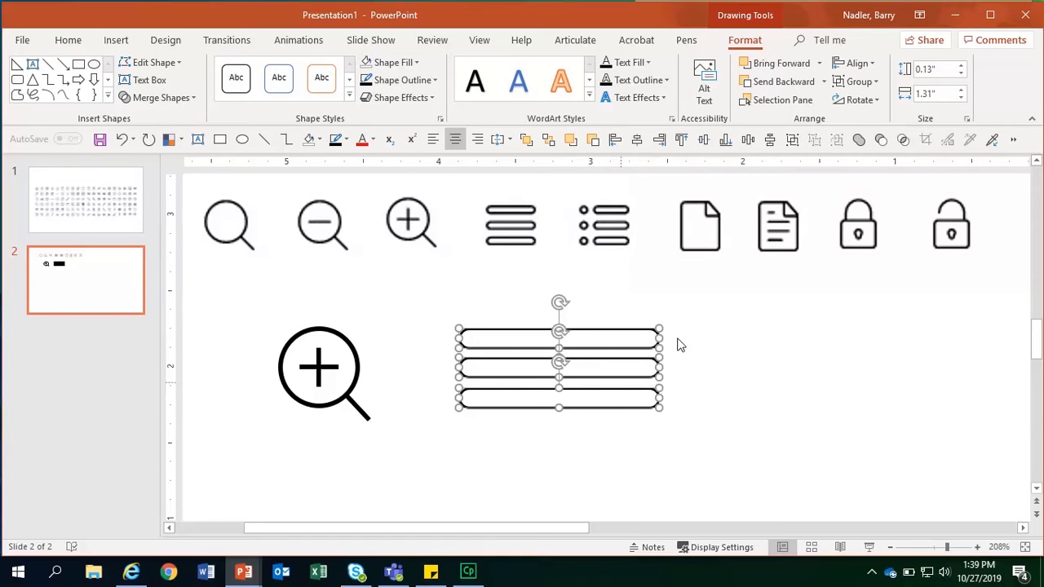
left_click(853, 69)
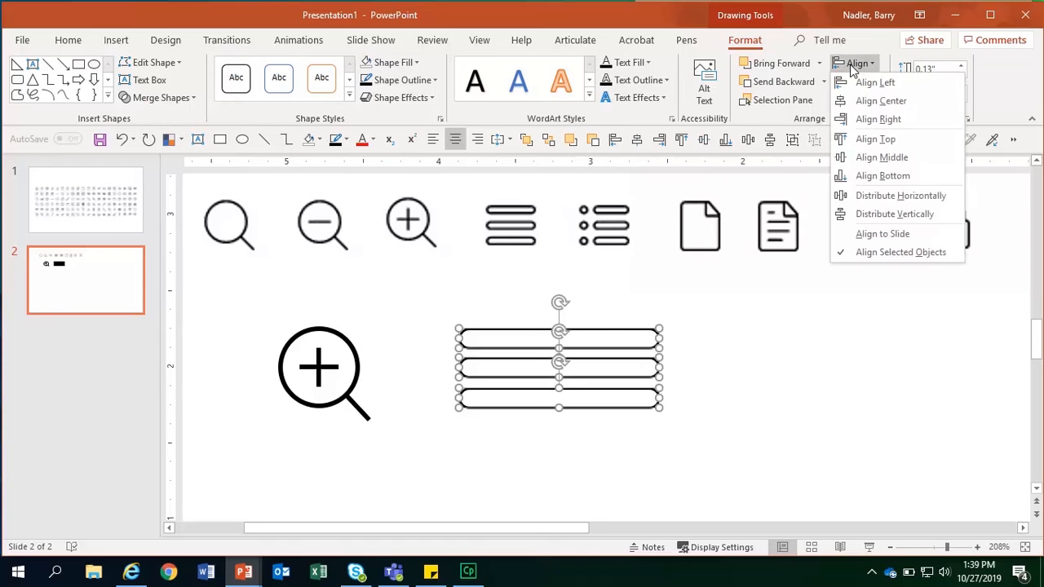
left_click(906, 213)
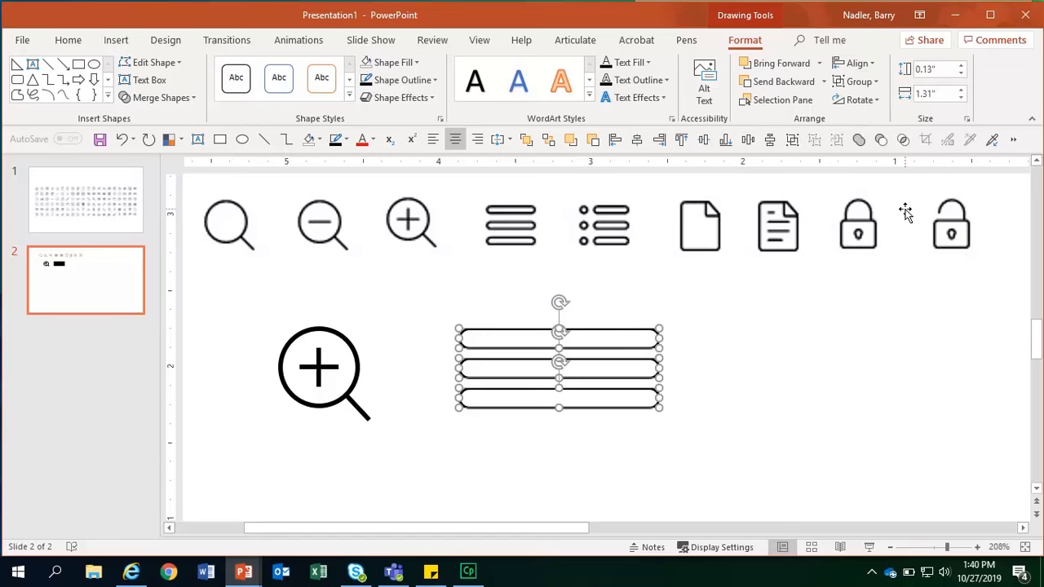
left_click(686, 382)
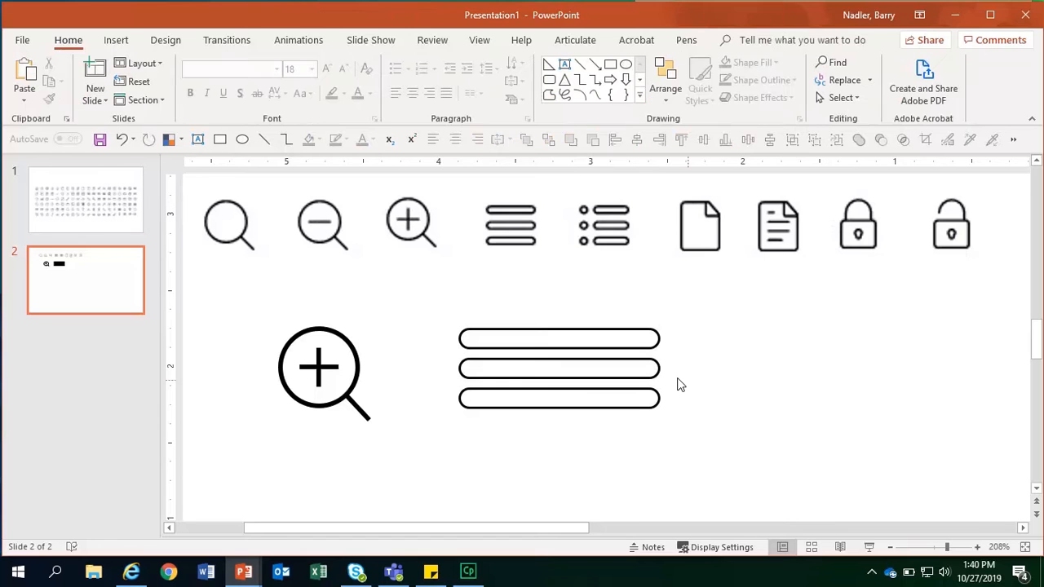